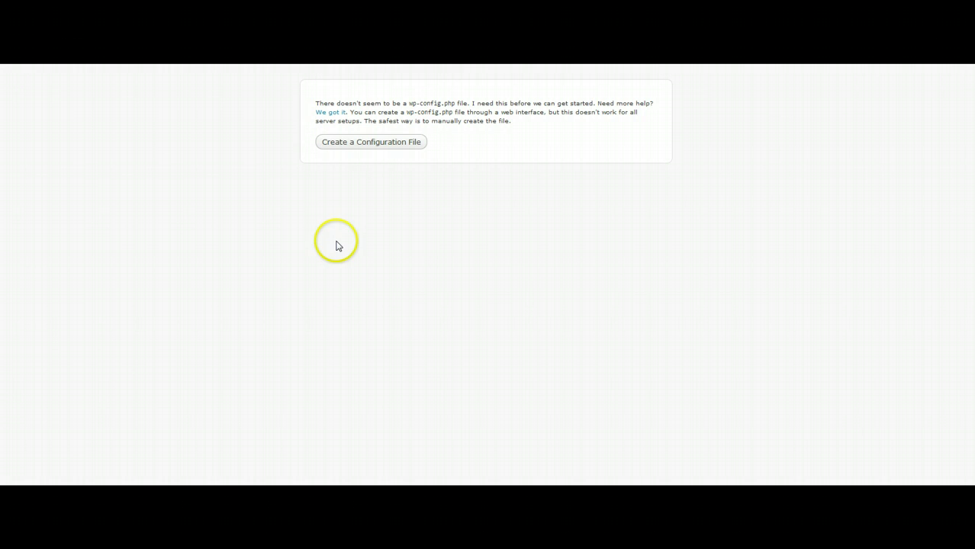
Start creating the WordPress configuration file and reach the database connection form
left_click(374, 145)
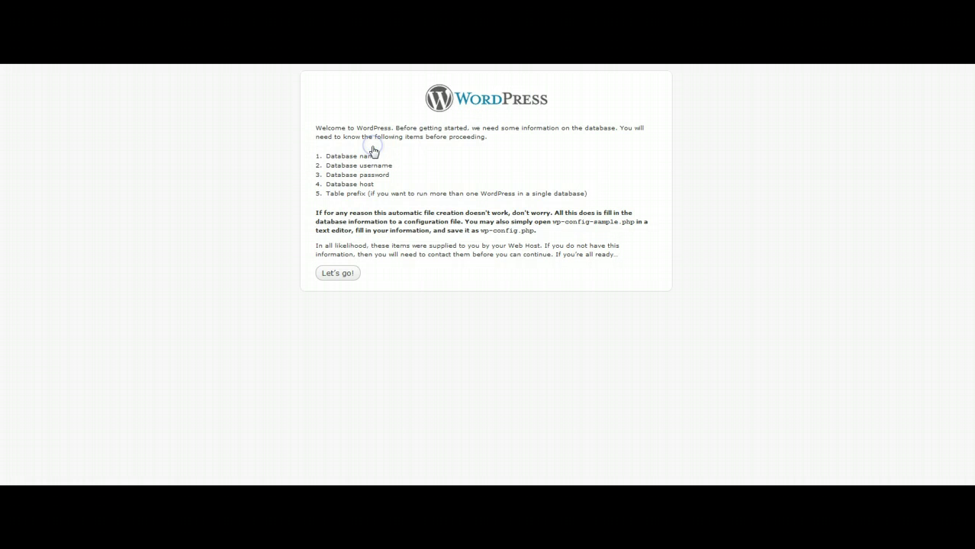
left_click(340, 275)
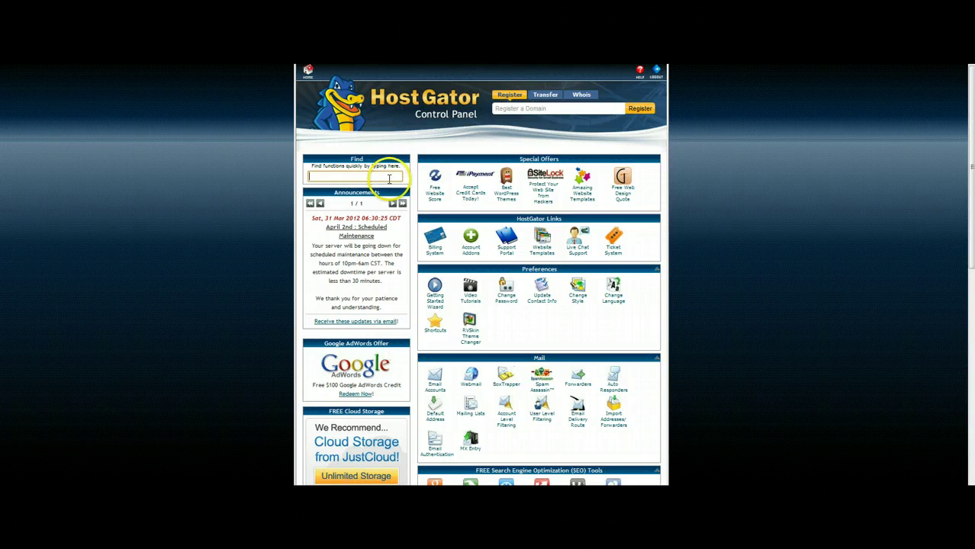
Scroll down to the Databases section and launch the MySQL Database Wizard
left_click_drag(971, 92, 964, 264)
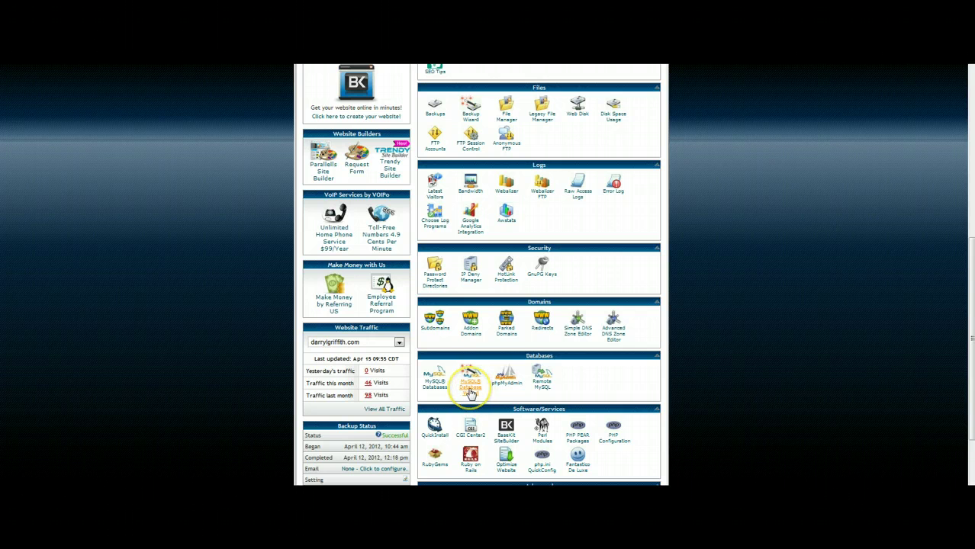
left_click(471, 390)
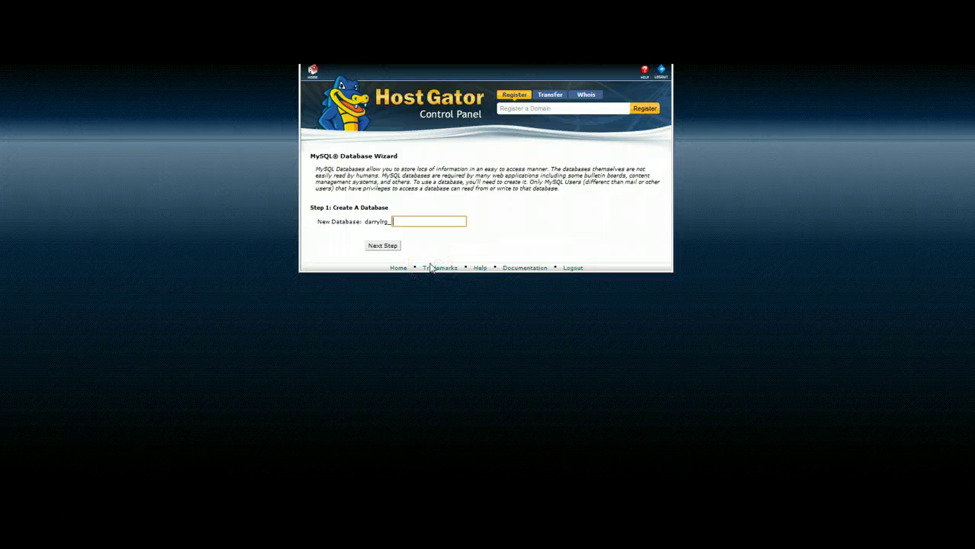
Create a new MySQL database named doda
type("doda")
key("Tab")
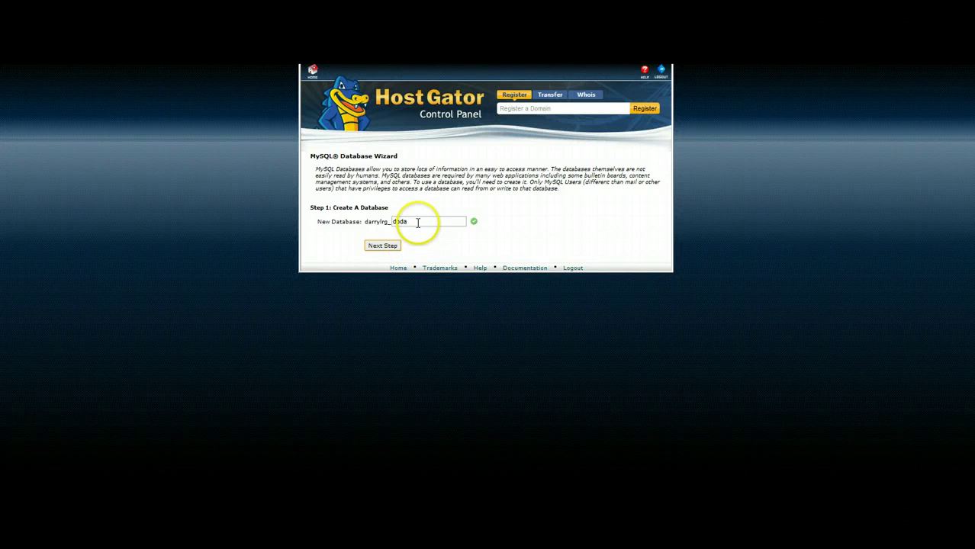
left_click_drag(418, 219, 366, 222)
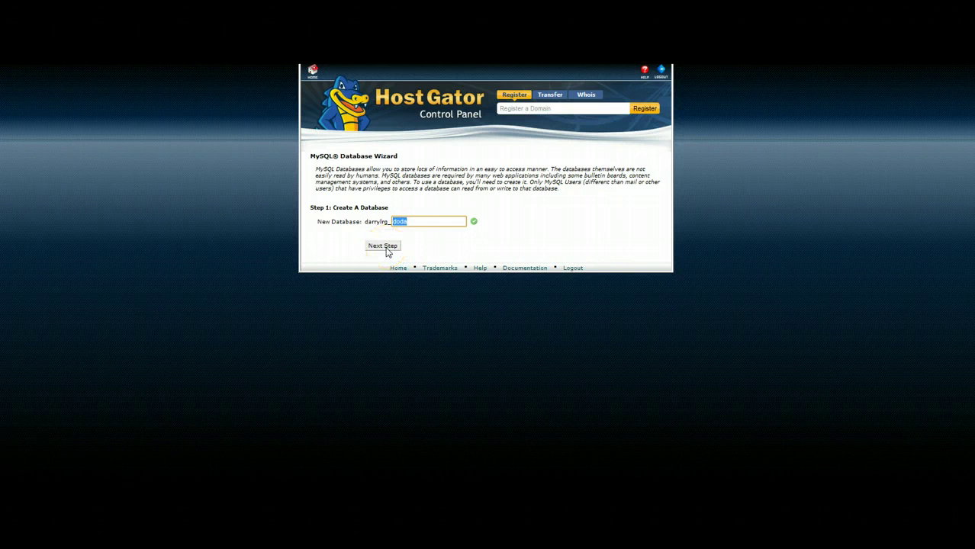
left_click(385, 247)
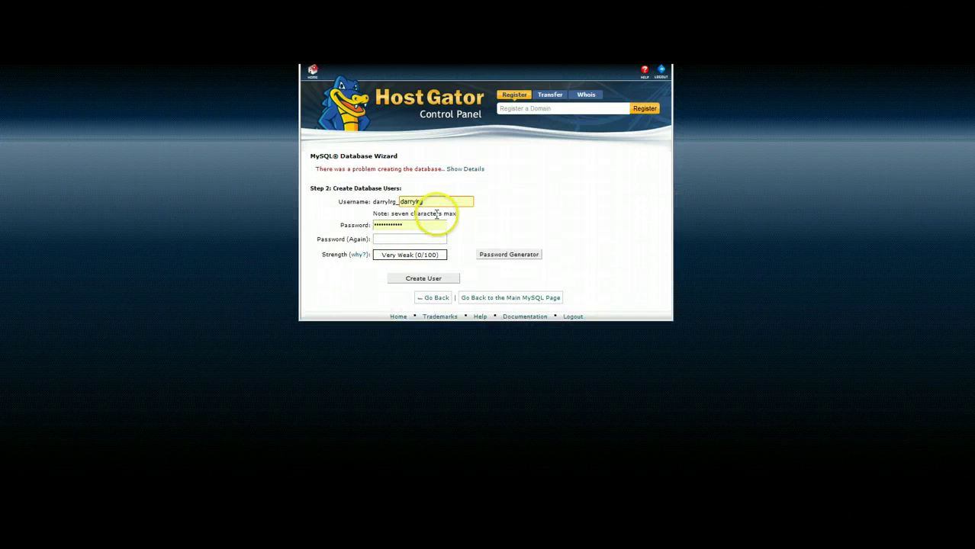
Create the database user doda with a strong password entered twice
left_click(392, 202)
type("doda")
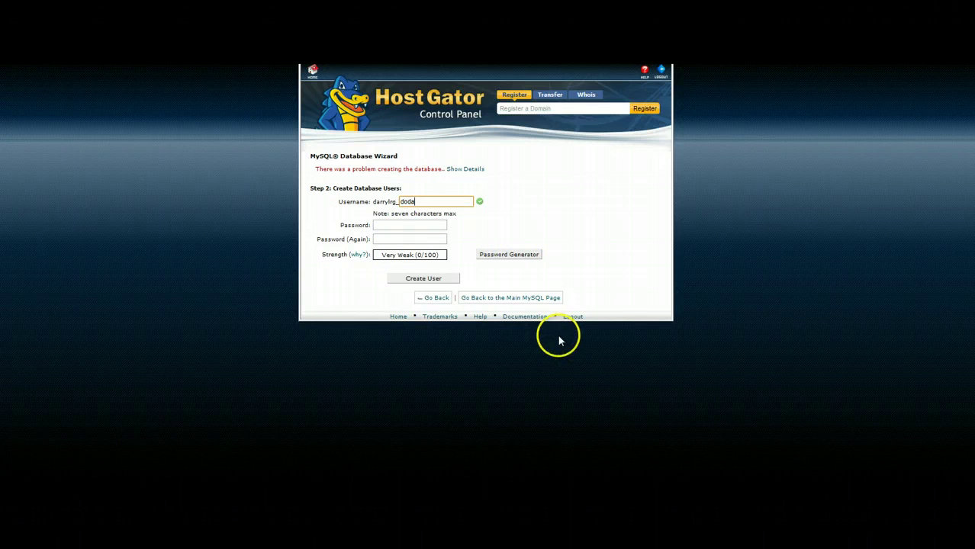
key("Tab")
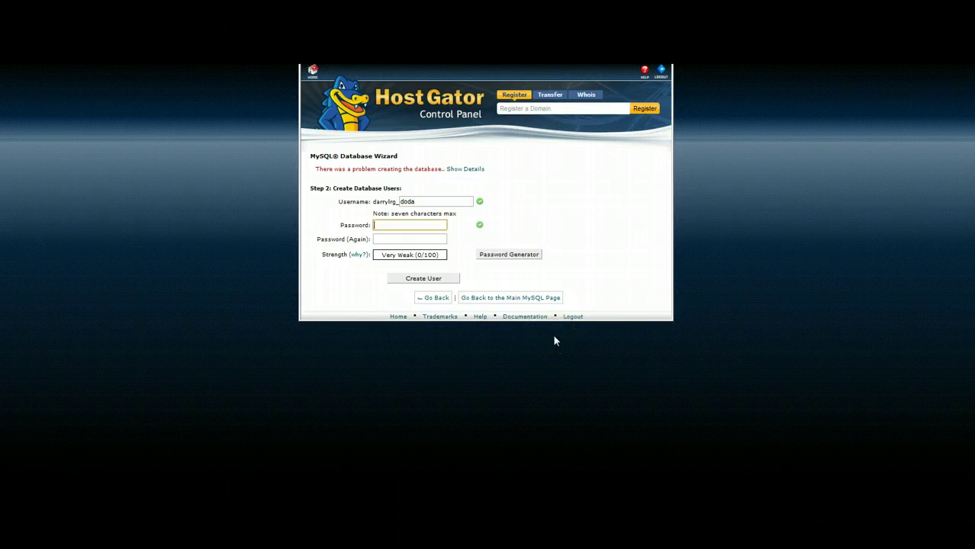
type("*********")
key("Tab")
type("*********")
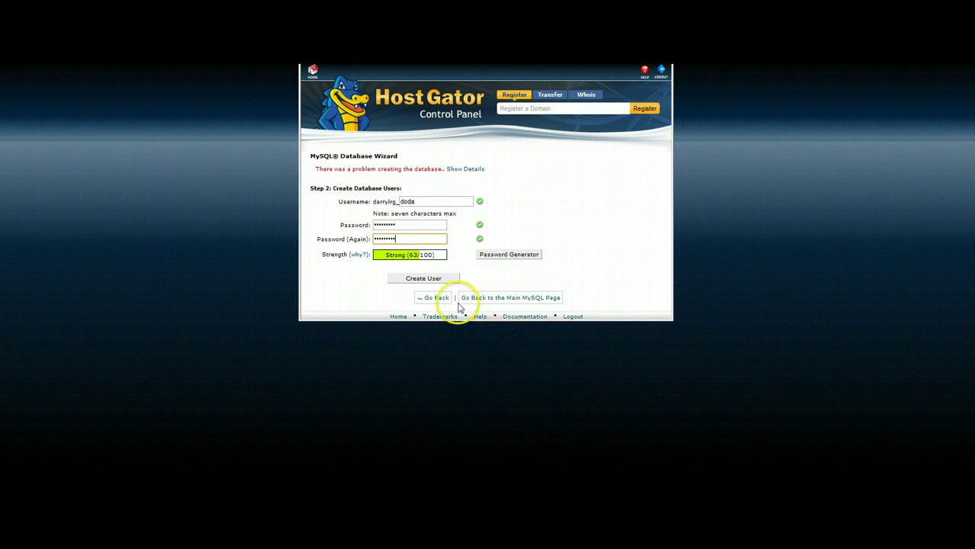
left_click(430, 280)
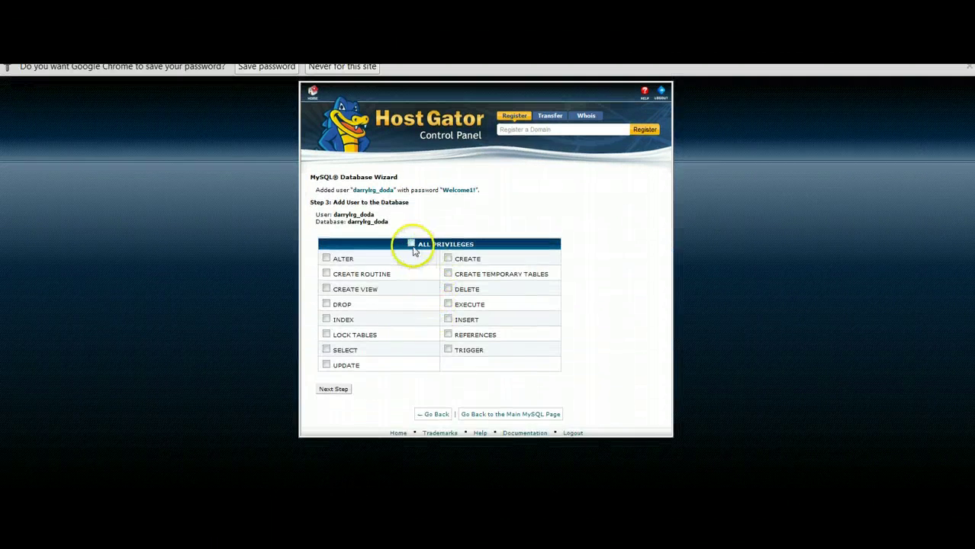
Grant the doda user ALL PRIVILEGES on the doda database
left_click(411, 244)
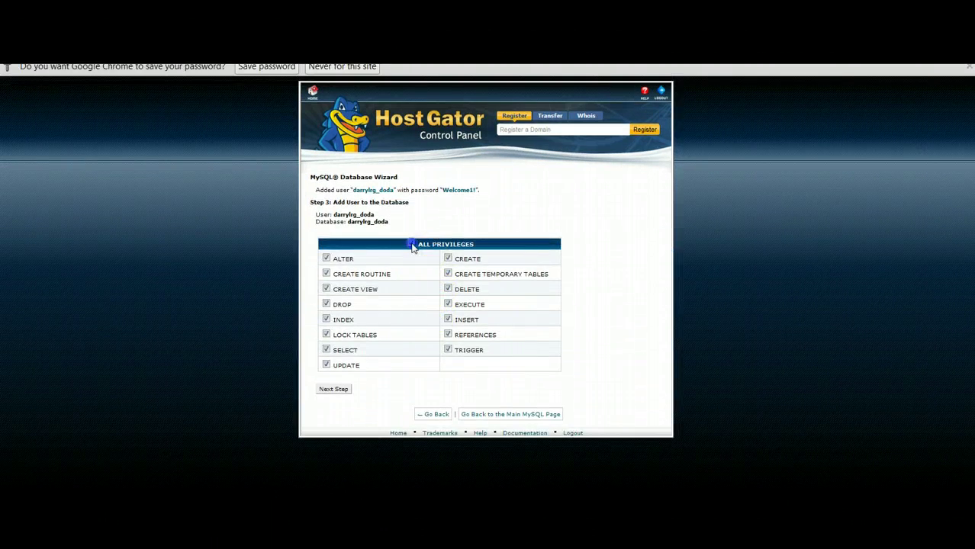
left_click(334, 391)
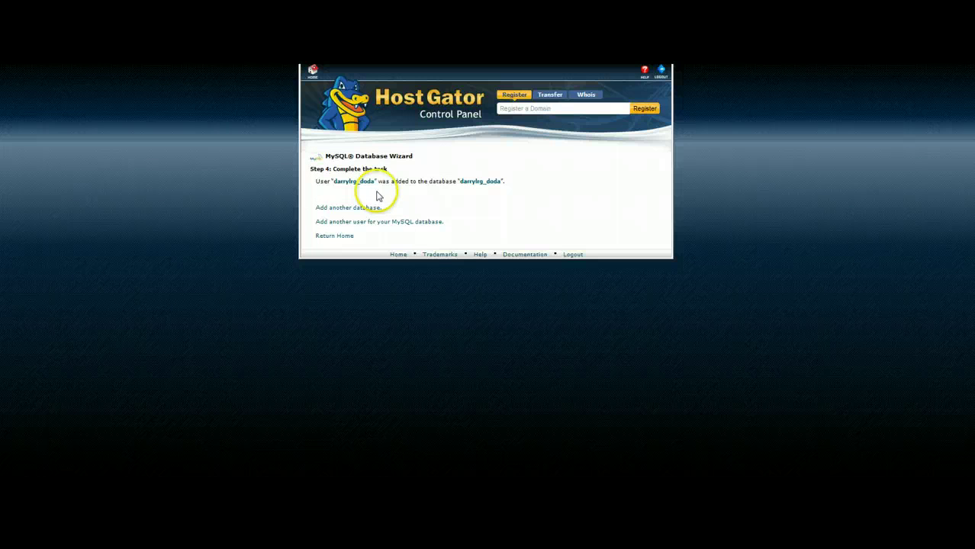
Copy the prefixed doda name from cPanel into the Database Name and User Name fields
left_click_drag(374, 181, 331, 182)
key("ctrl+c")
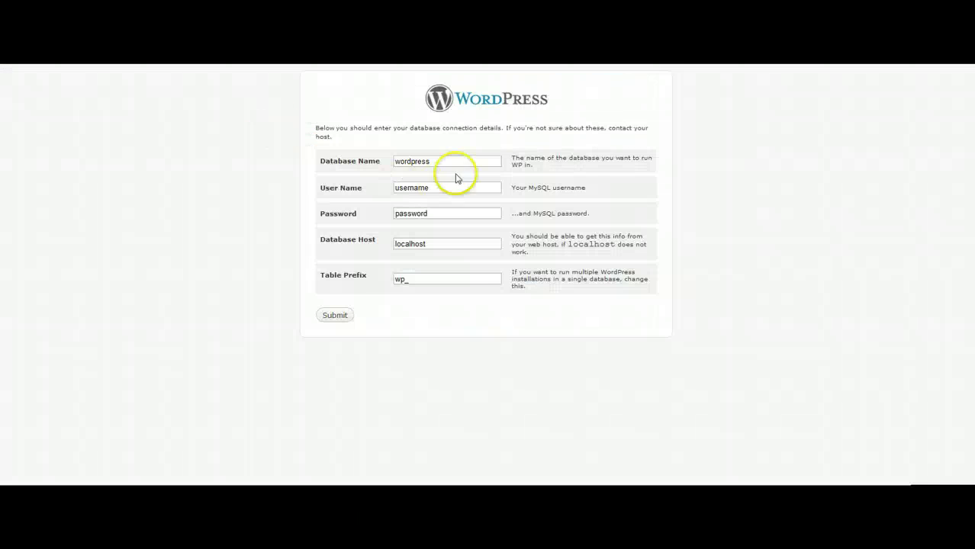
left_click_drag(455, 163, 365, 158)
key("ctrl+v")
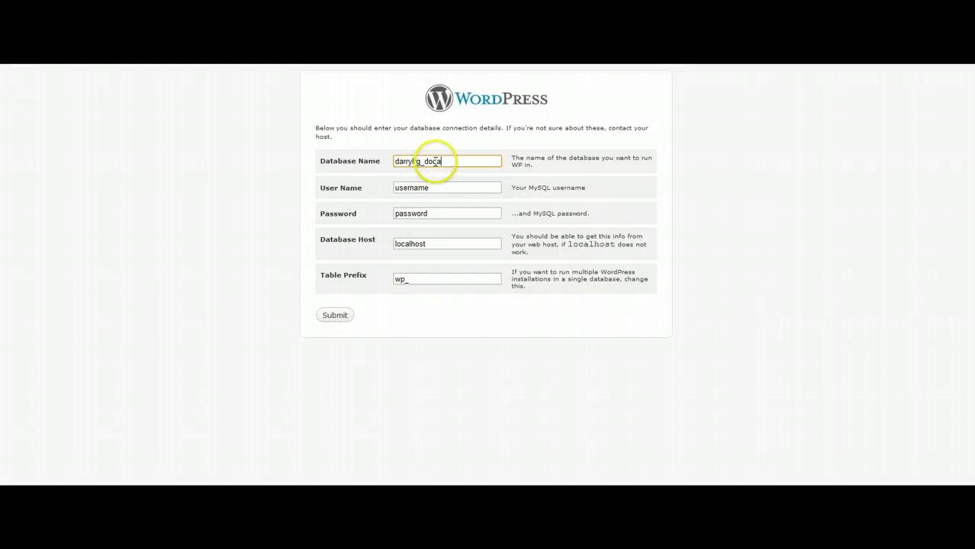
double_click(439, 189)
key("ctrl+v")
Fill in the database password from the saved suggestion, keeping localhost and wp_
double_click(448, 213)
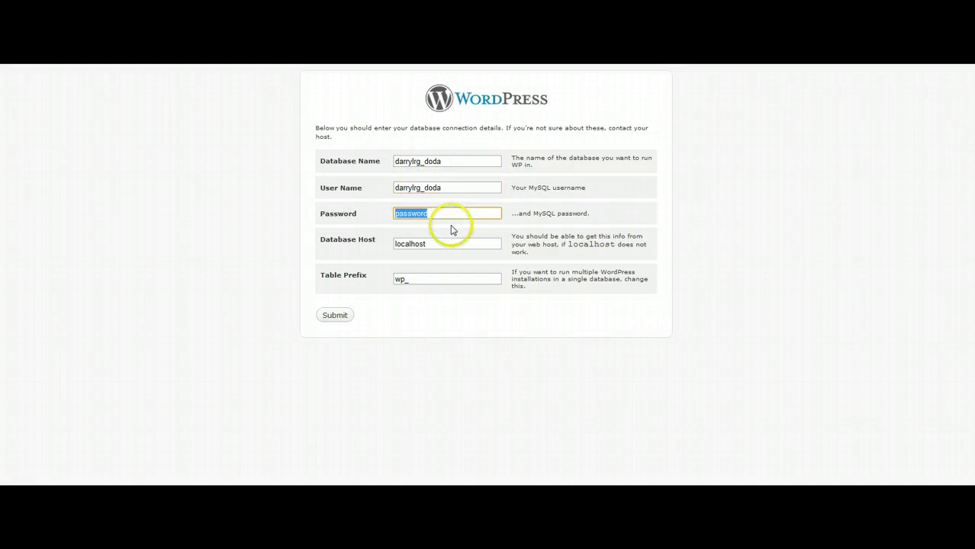
type("W")
key("Down")
key("Return")
key("Tab")
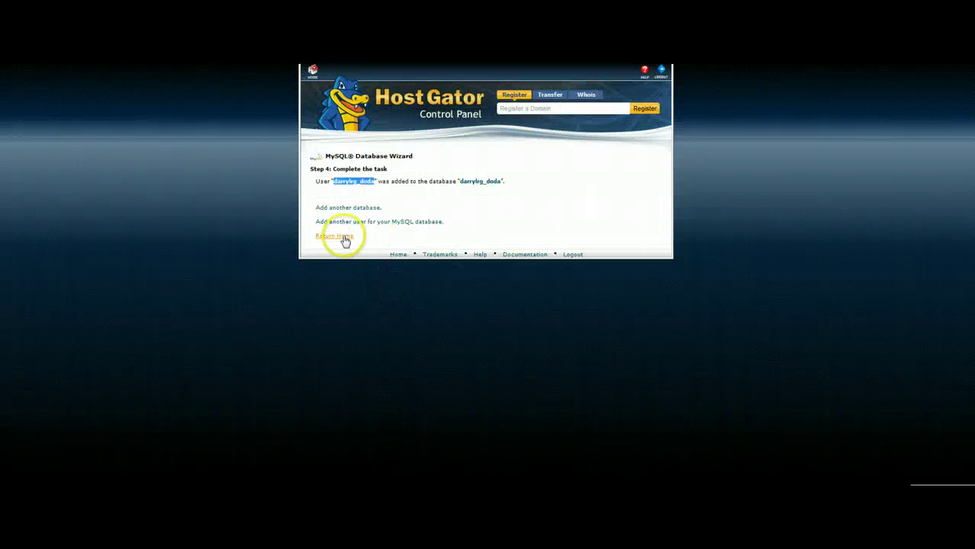
key("ctrl+Tab")
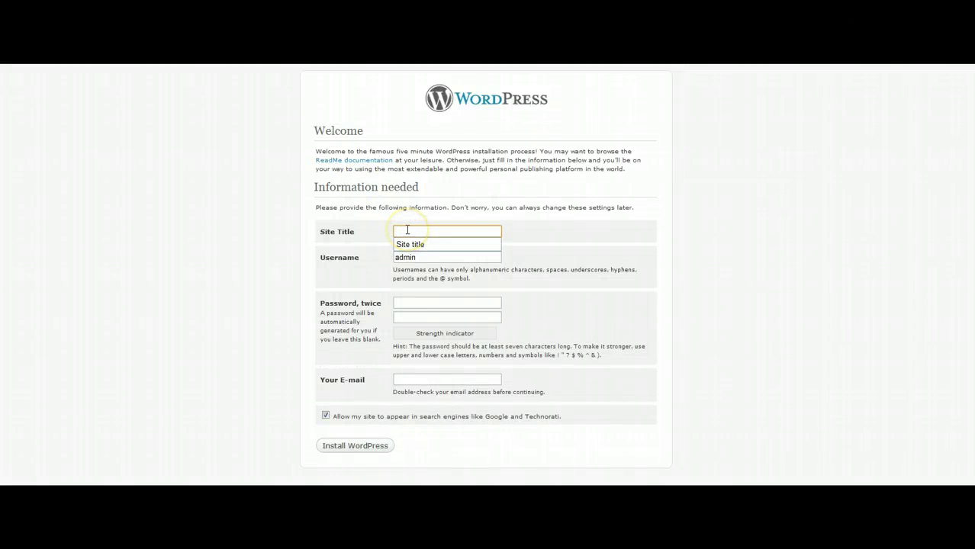
Enter the site title, username admin, the password twice and the owner's e-mail, then install
key("Tab")
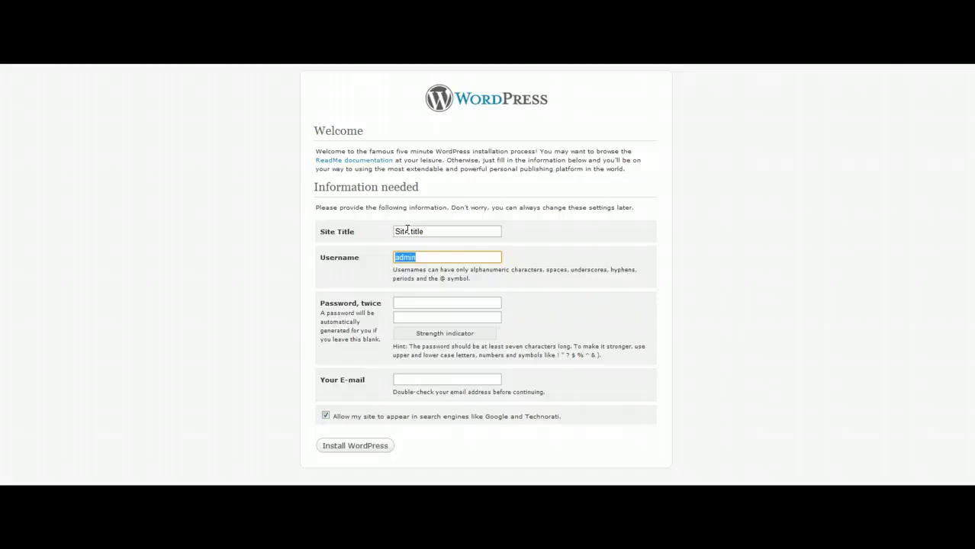
key("Tab")
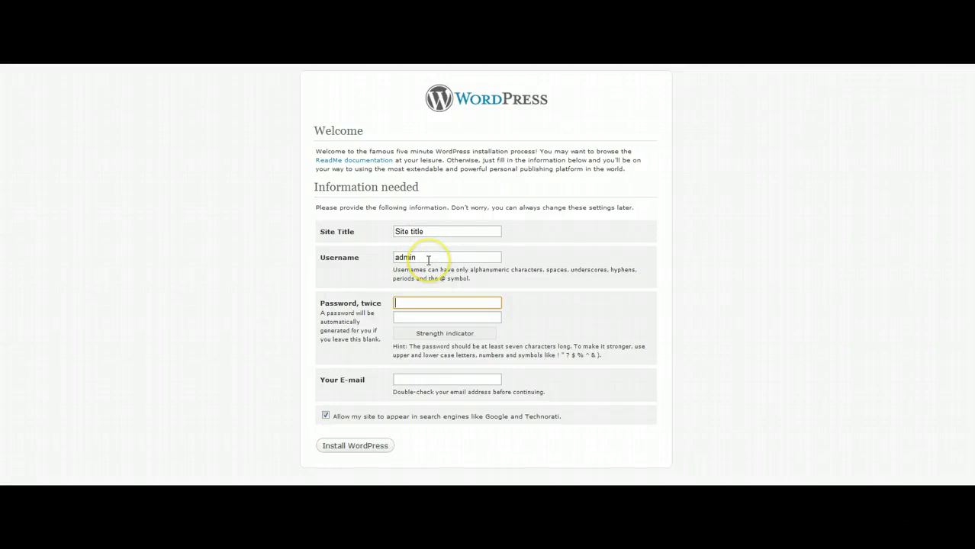
type("•••••••••")
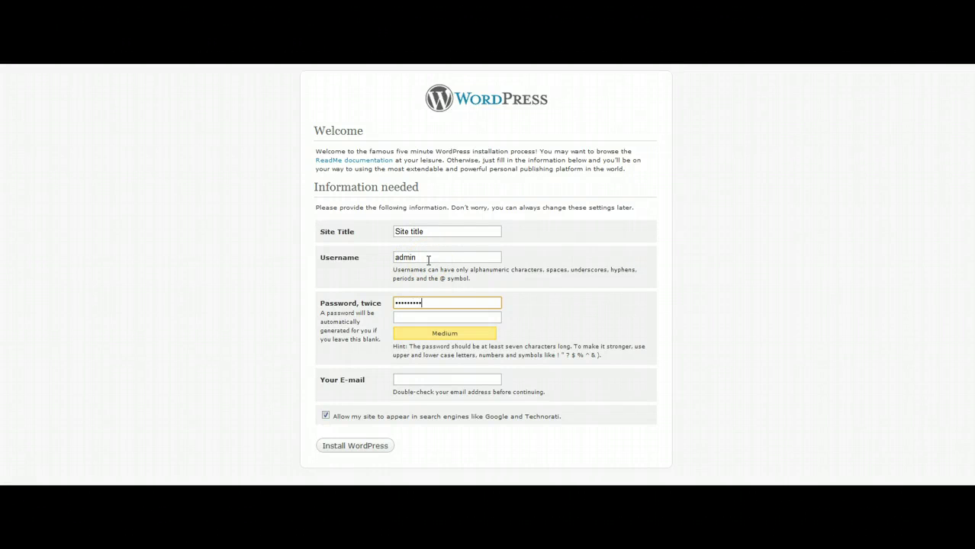
key("BackSpace")
key("BackSpace")
key("BackSpace")
key("BackSpace")
key("BackSpace")
key("BackSpace")
key("BackSpace")
key("BackSpace")
key("BackSpace")
type("•••••••••")
key("Tab")
type("•••••••••")
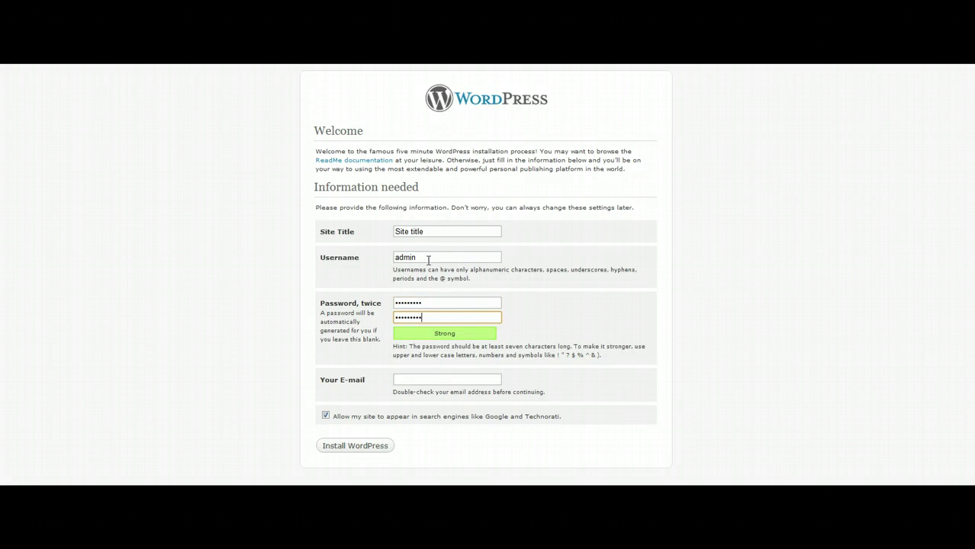
key("Tab")
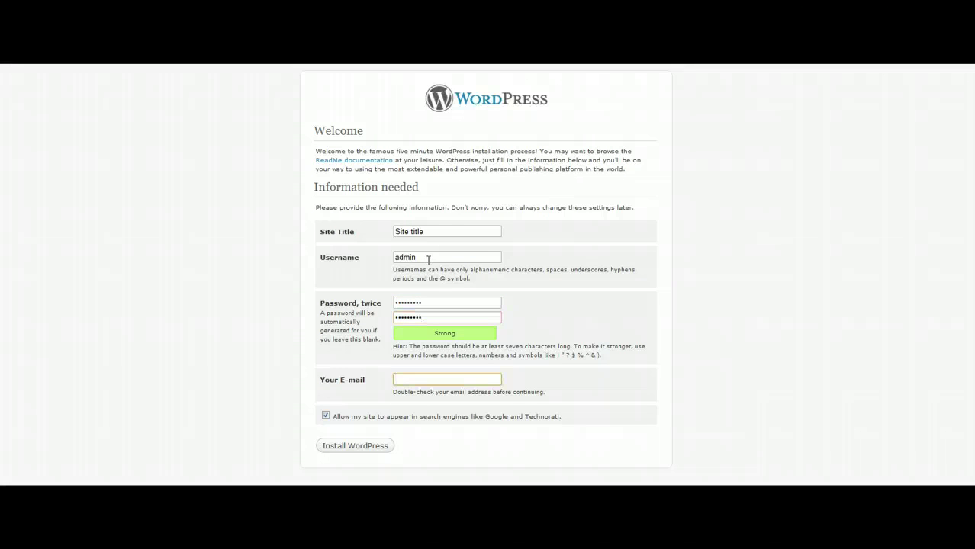
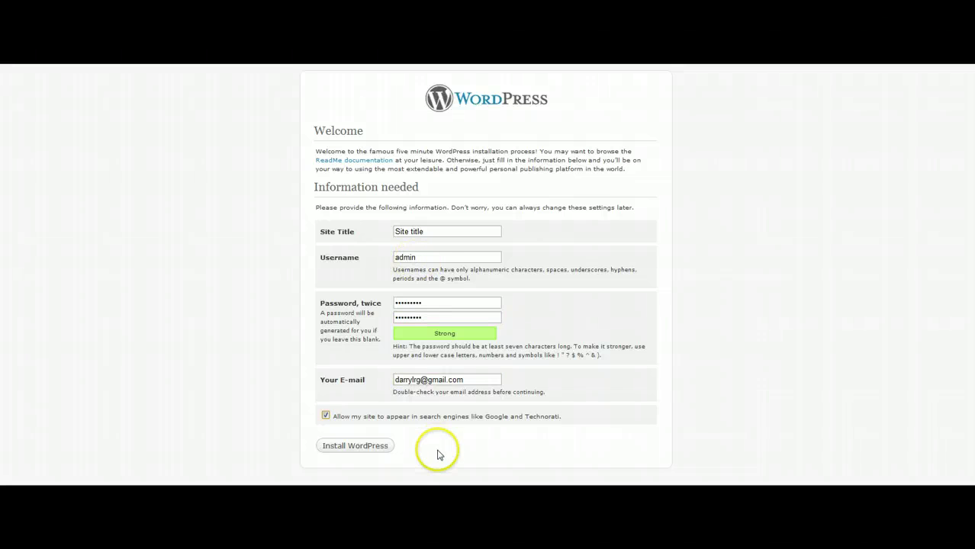
left_click(366, 450)
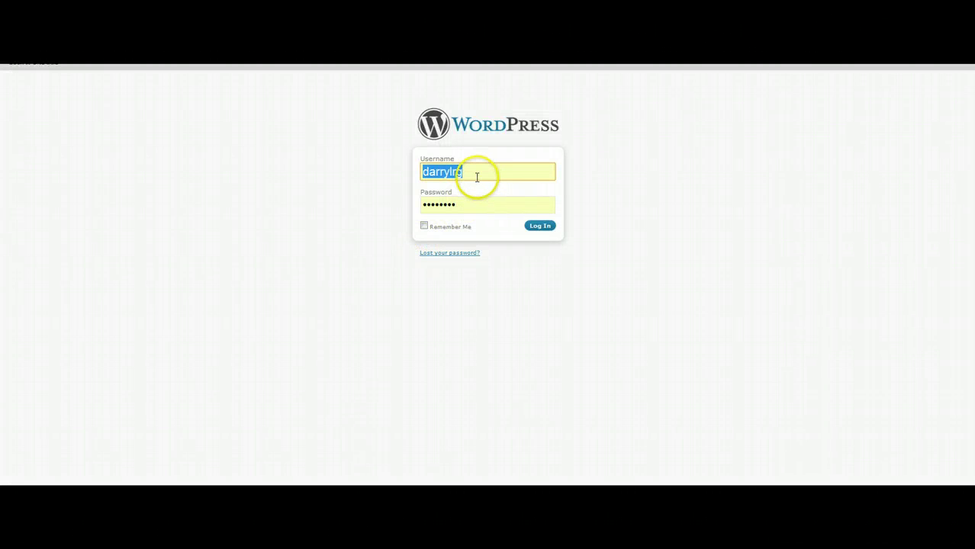
Log in to the new site as admin with the chosen password
type("admin")
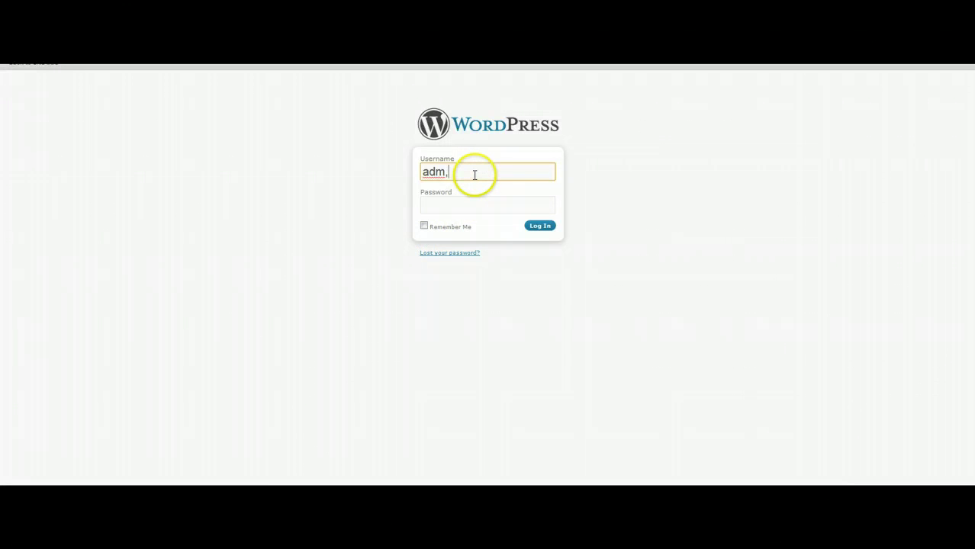
key("Tab")
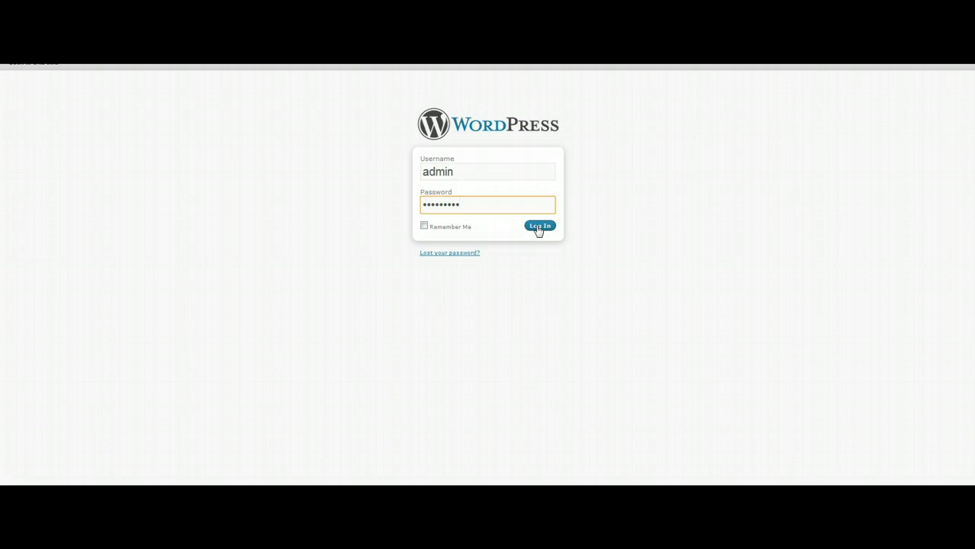
left_click(538, 228)
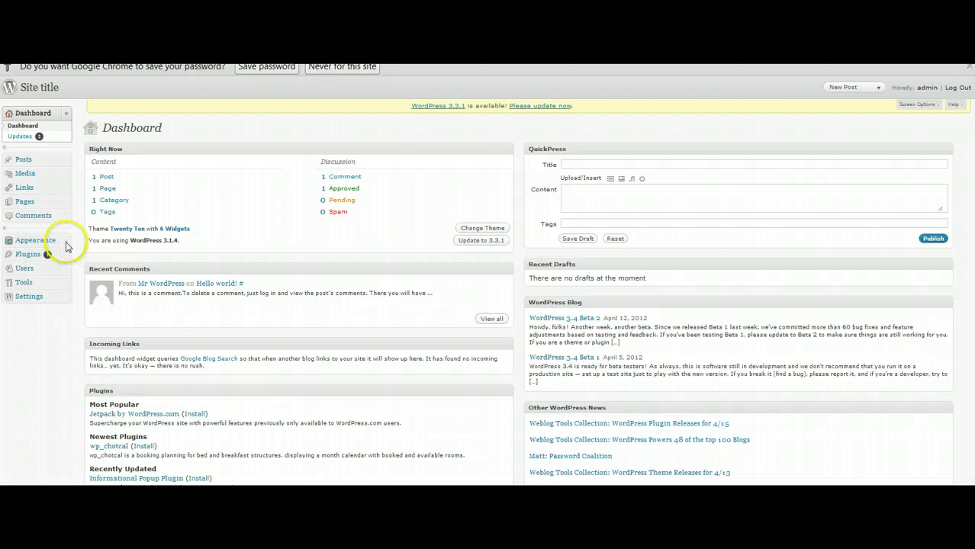
Activate the ITDR - Doda theme from Appearance > Themes
left_click(66, 241)
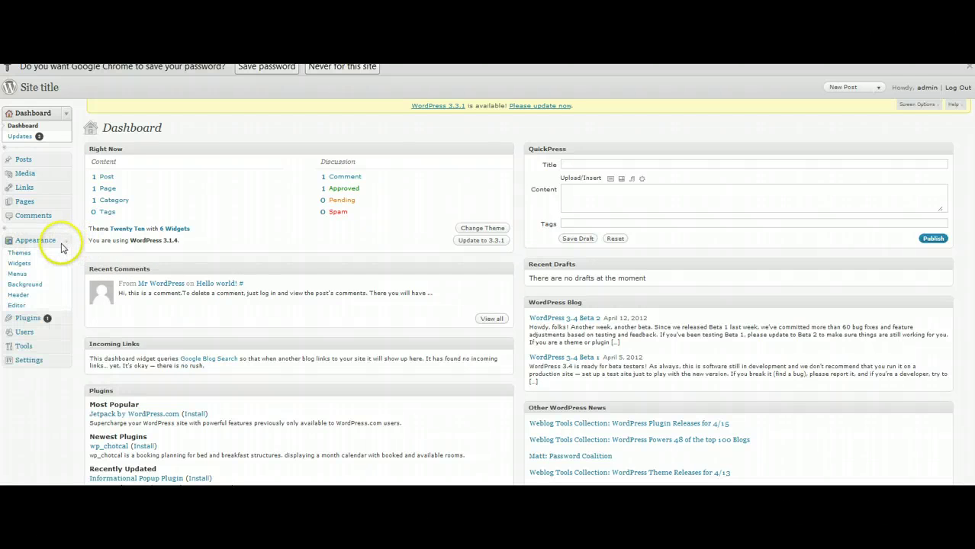
left_click(20, 254)
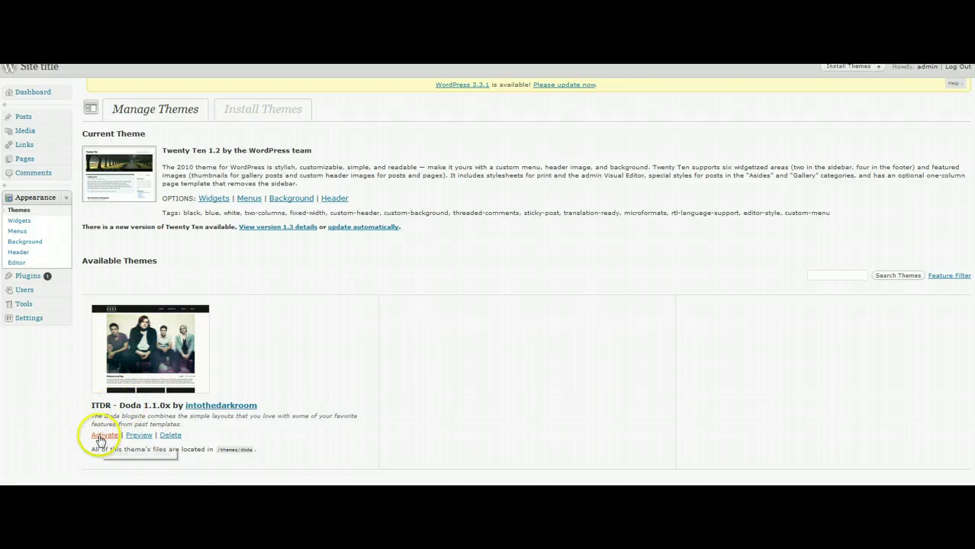
left_click(100, 438)
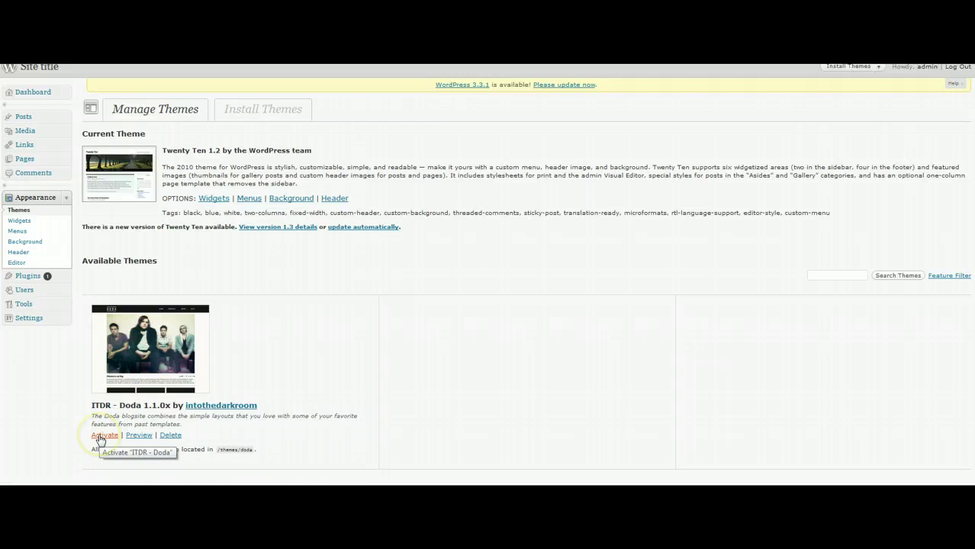